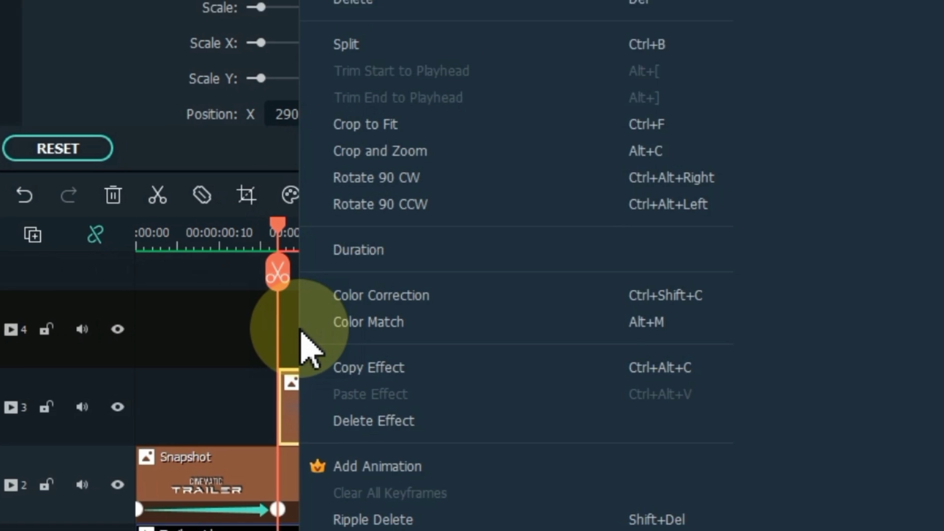
Step: Paste a copy of the camera lens light flare onto track 4 and position it at X -279.3, Y -47.0
click(313, 103)
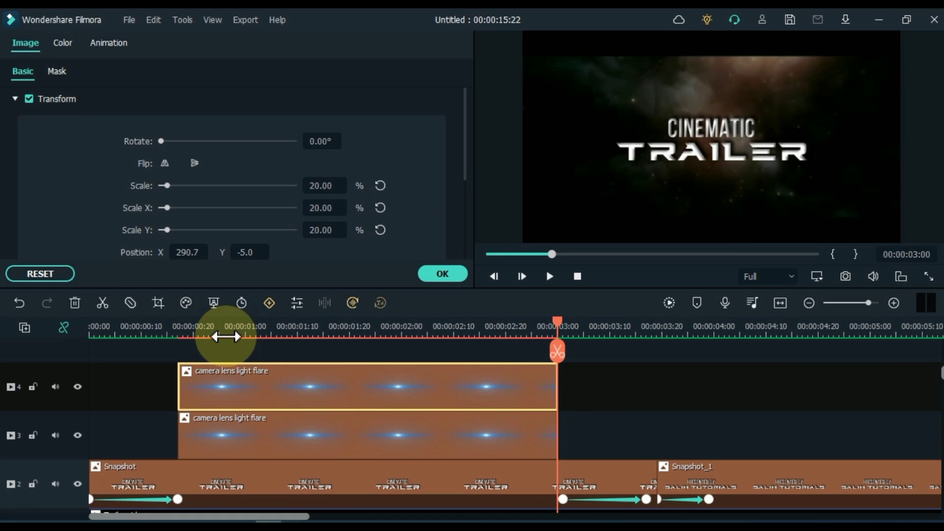
click(225, 337)
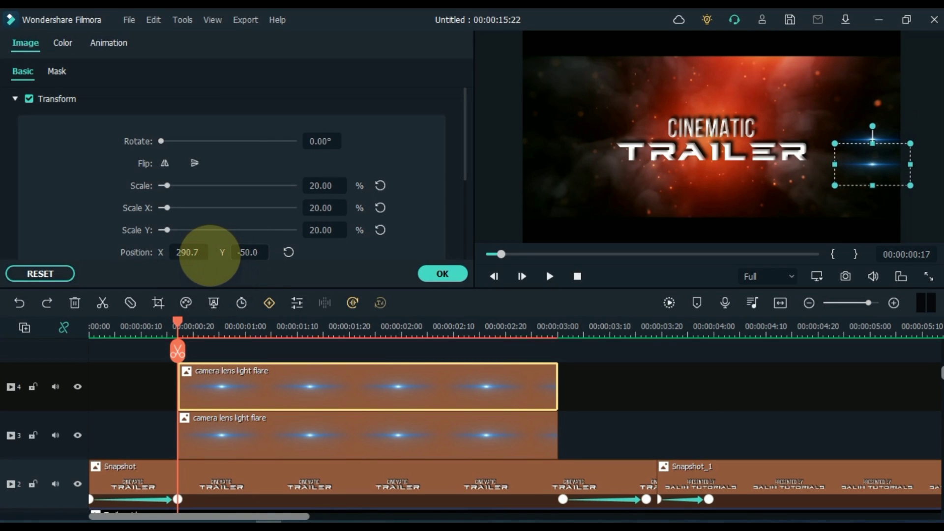
drag(210, 256, 180, 252)
Step: Add a custom animation keyframe at the track 4 flare's start and another at 00:00:00:23 with position X -161.3
click(115, 47)
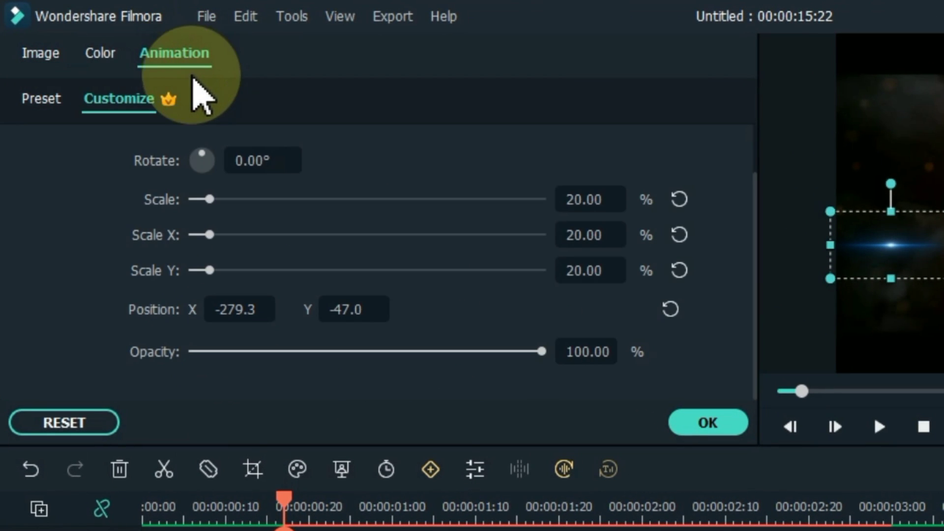
scroll(243, 160, up, 2)
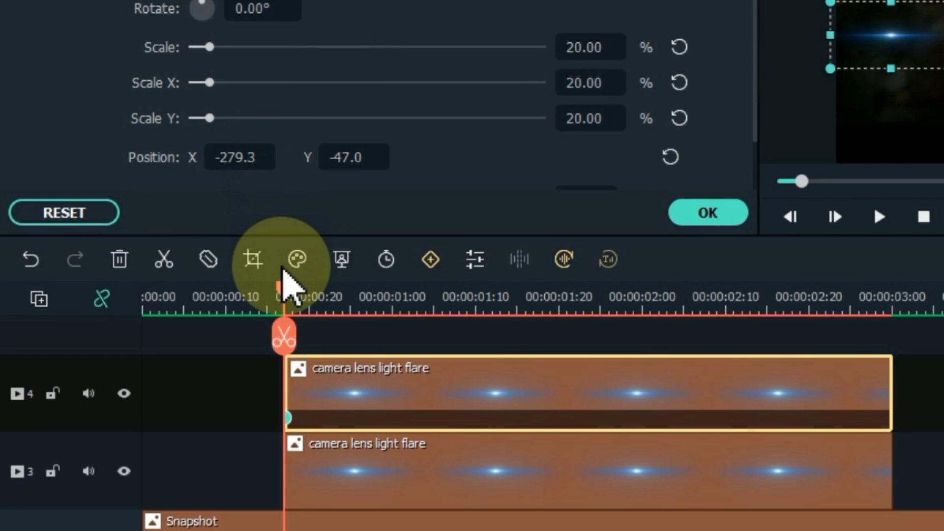
drag(283, 269, 336, 301)
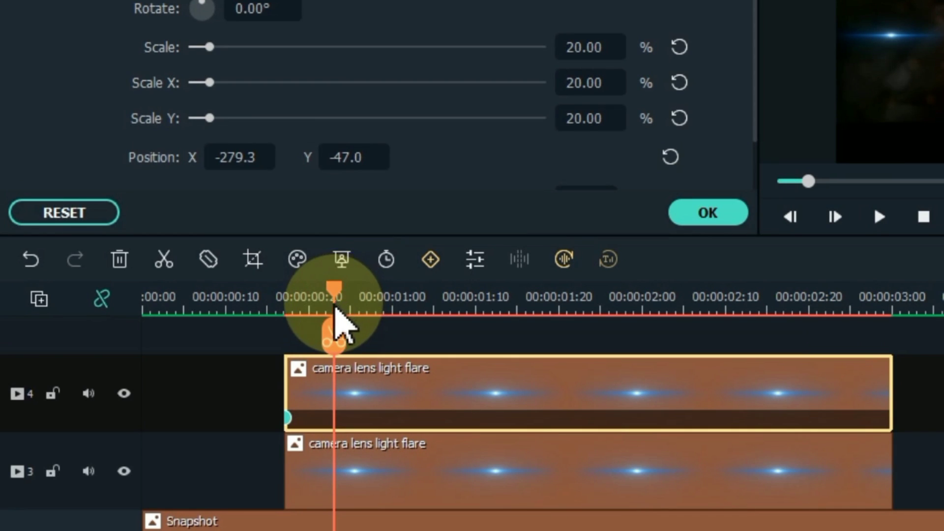
drag(239, 155, 329, 155)
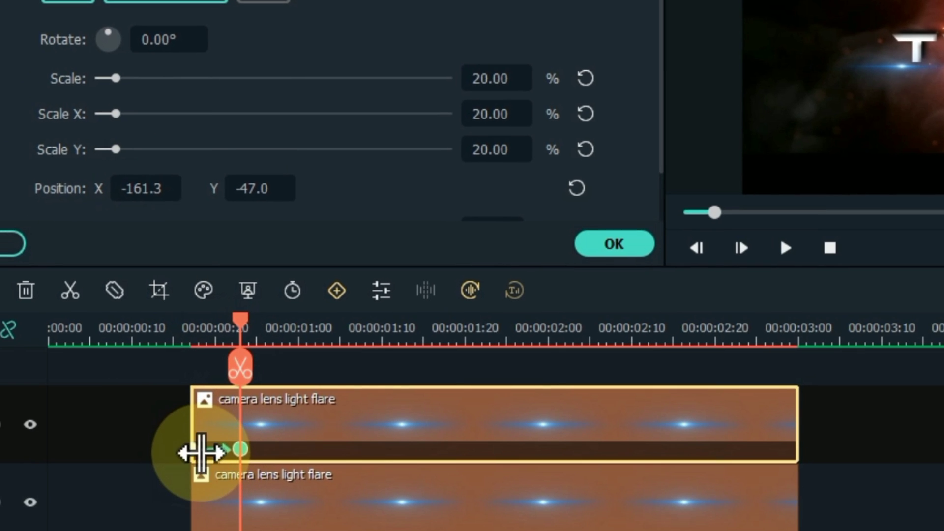
Step: Set the opacity to 0% at the track 4 flare's first keyframe and play back the fade-in
click(194, 449)
scroll(172, 224, down, 2)
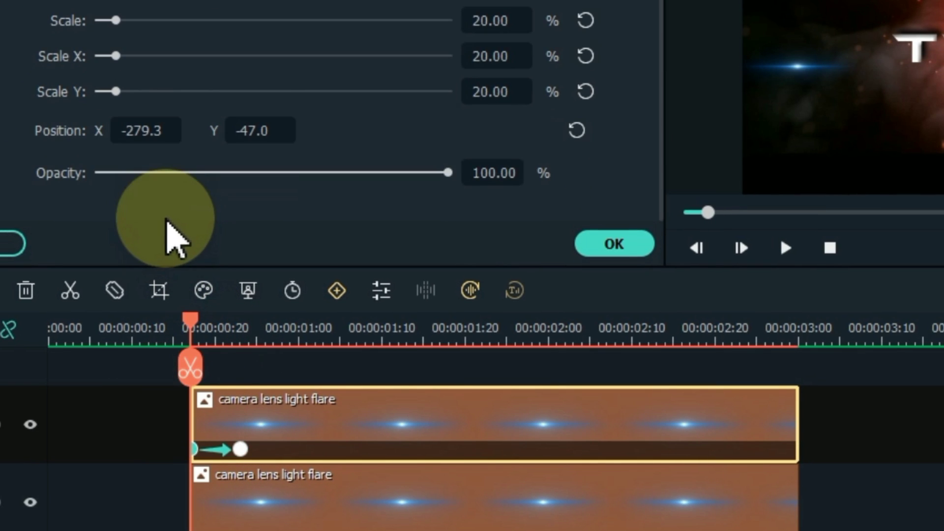
drag(146, 173, 65, 173)
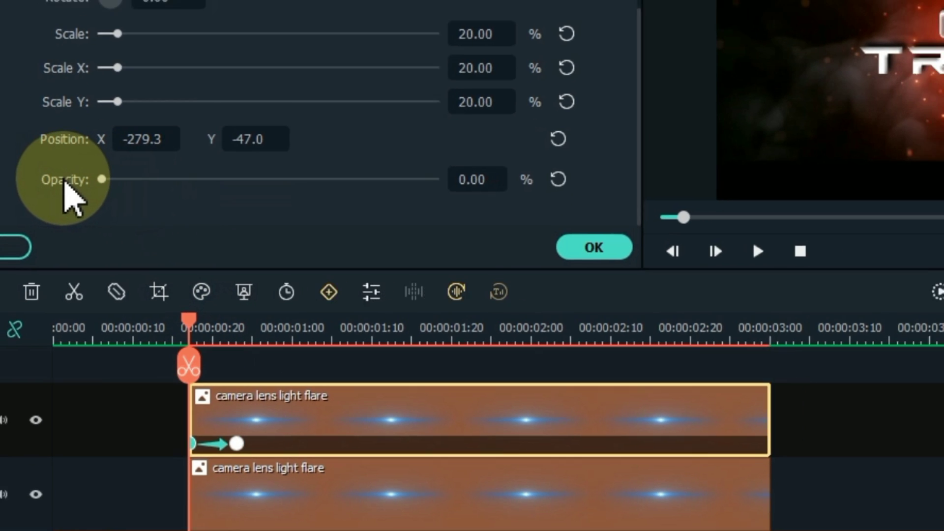
key(space)
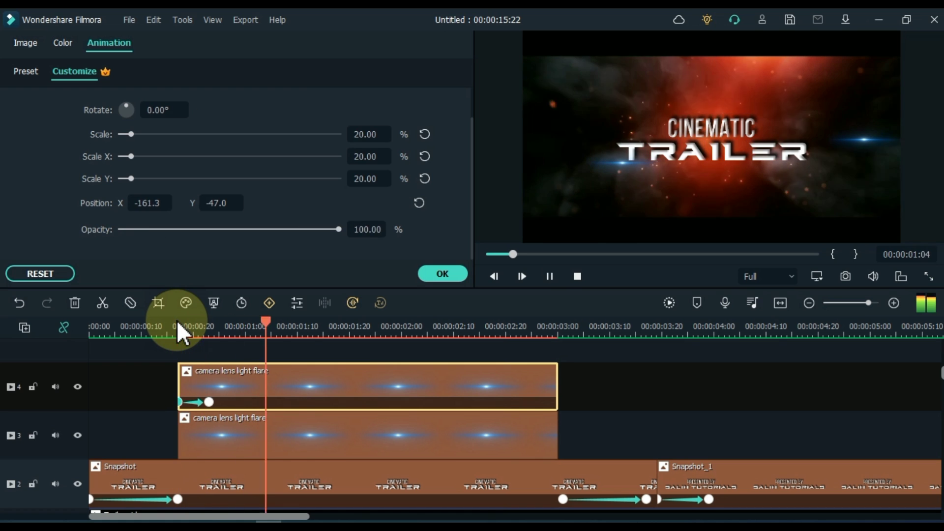
click(158, 323)
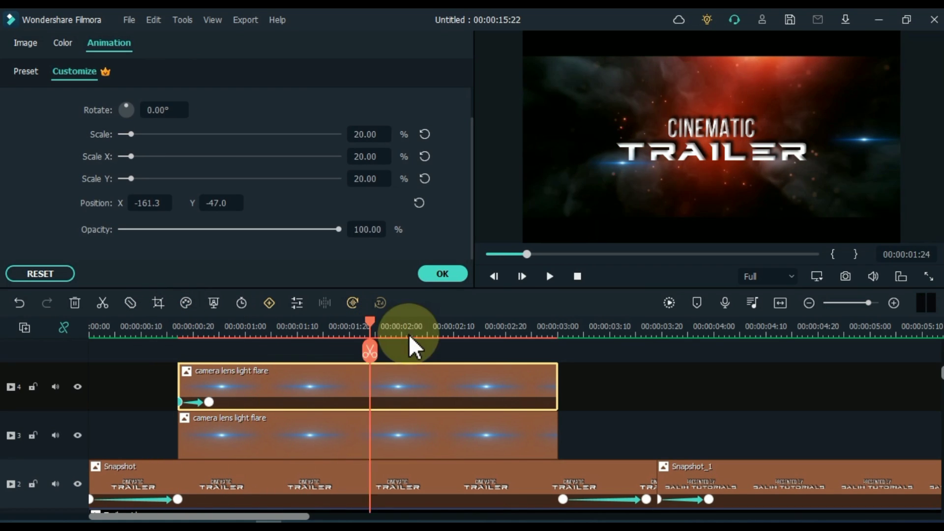
key(space)
Step: Add a keyframe at 00:00:02:23 that moves the track 4 flare horizontally to the right end of the TRAILER title
drag(514, 348, 520, 348)
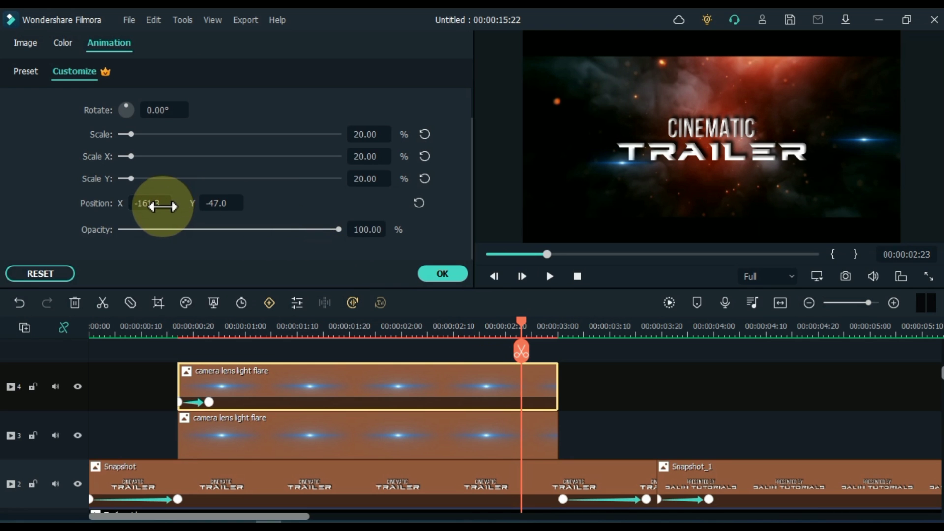
drag(154, 202, 200, 200)
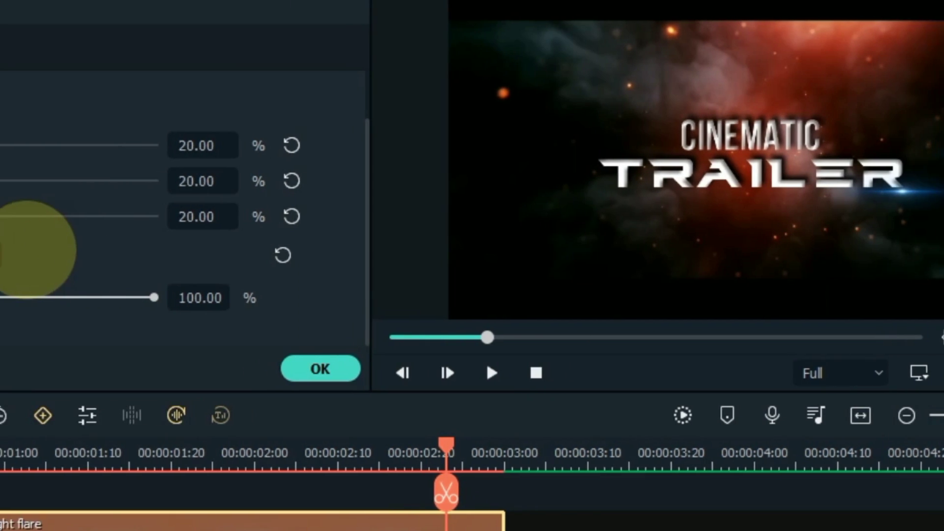
drag(42, 246, 466, 438)
Step: Add a keyframe at 00:00:02:29 for the track 4 flare with position X 276.7 and opacity 0%, and preview the animation
drag(649, 441, 713, 453)
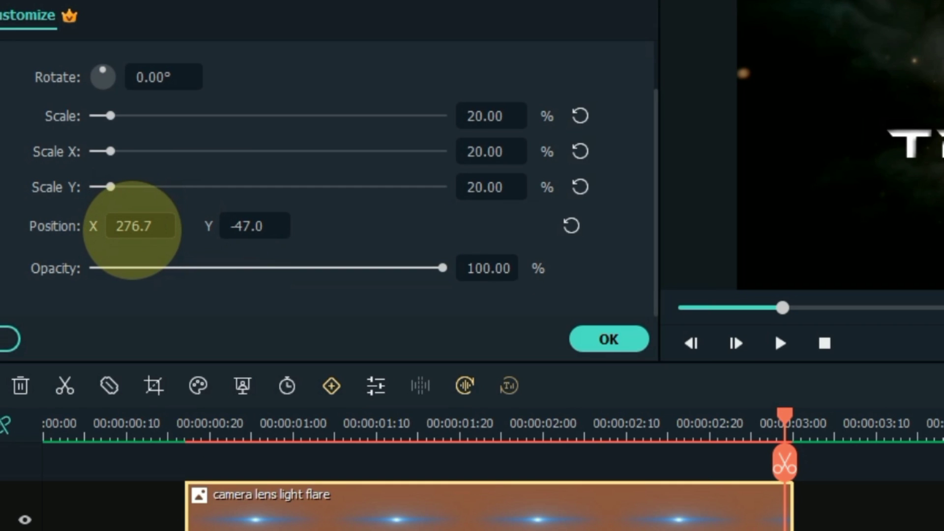
click(114, 263)
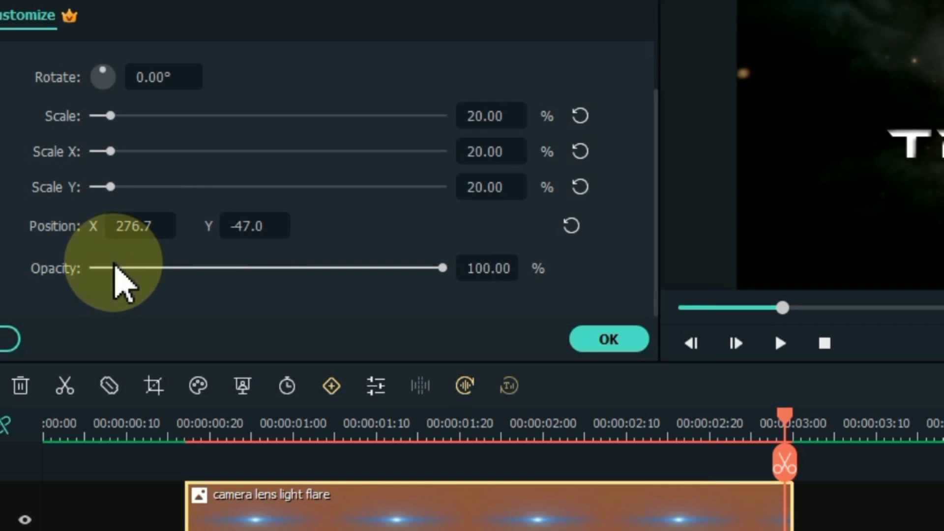
drag(118, 268, 44, 277)
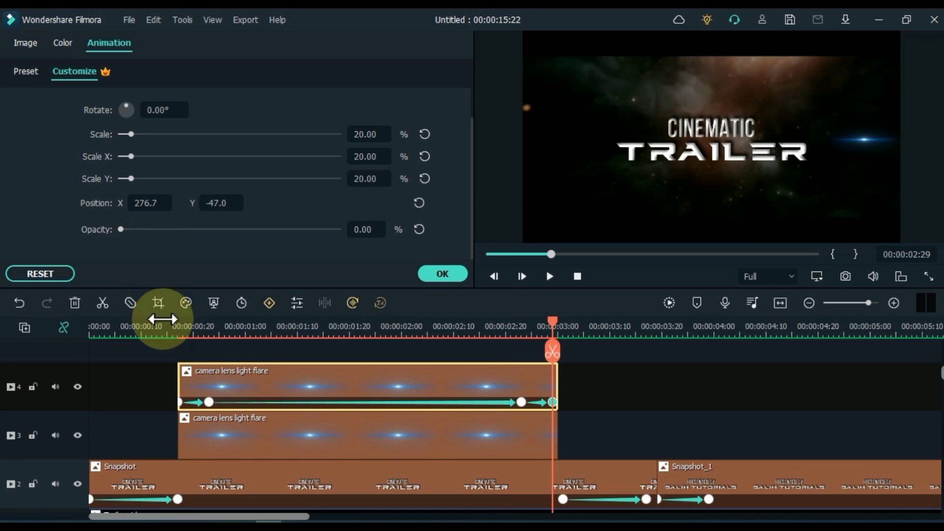
click(172, 327)
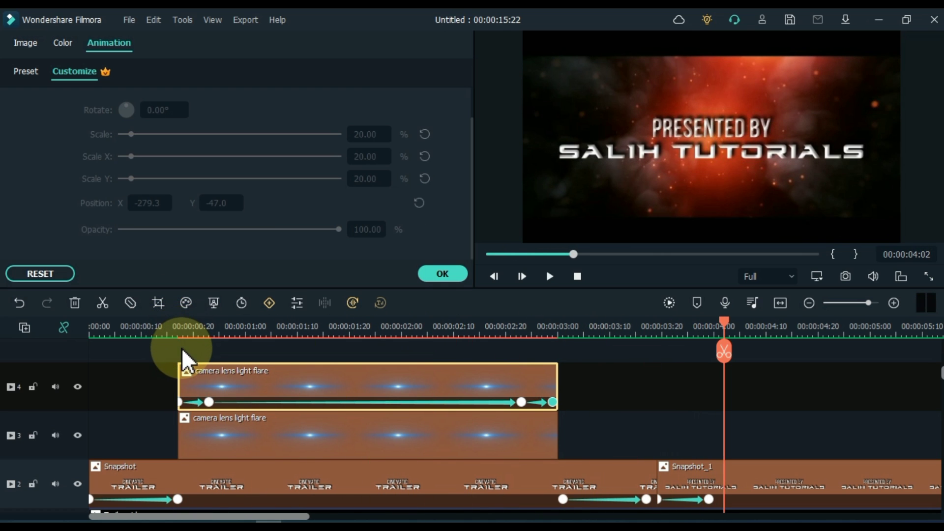
Step: Add a custom animation keyframe to the track 3 lens flare at its start, 00:00:00:17
click(174, 327)
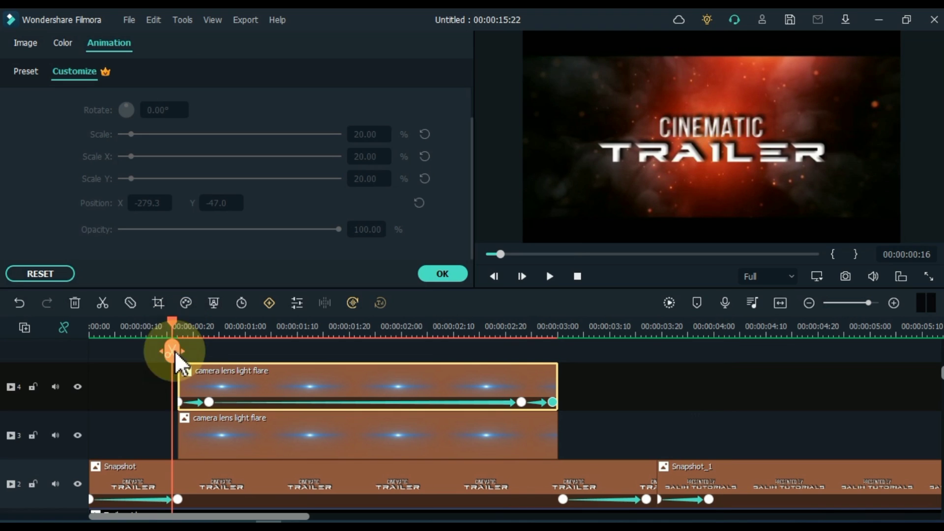
click(195, 429)
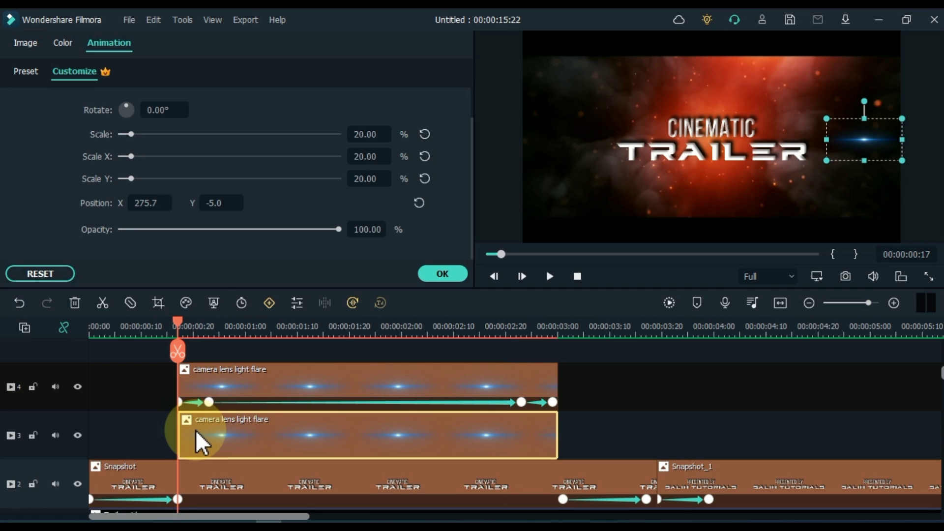
scroll(193, 265, up, 1)
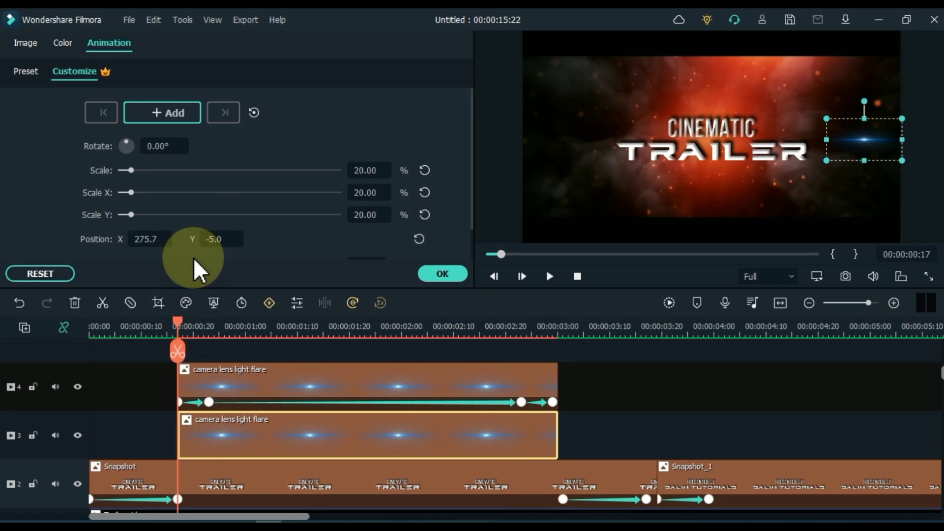
click(183, 117)
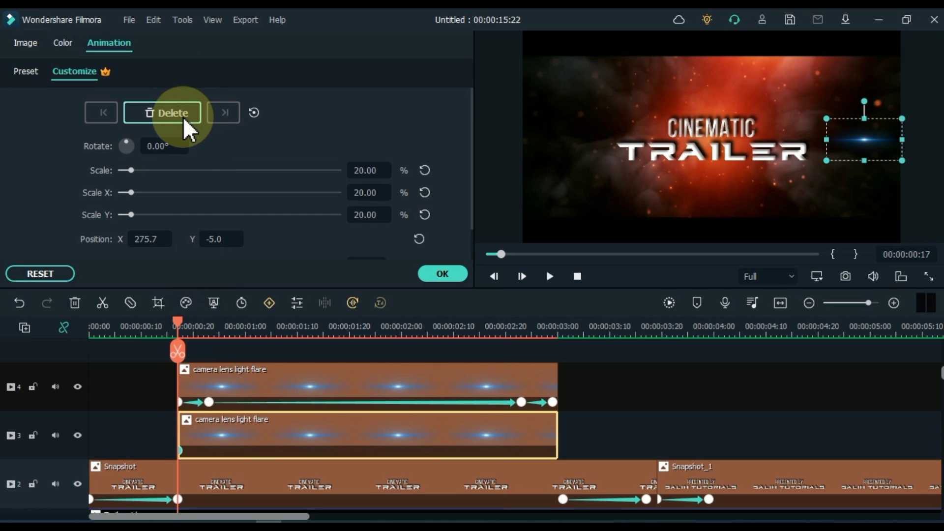
Step: Align to the track 4 flare's second keyframe and set the track 3 flare's position to X 177.7 at 00:00:00:23
click(209, 402)
click(213, 449)
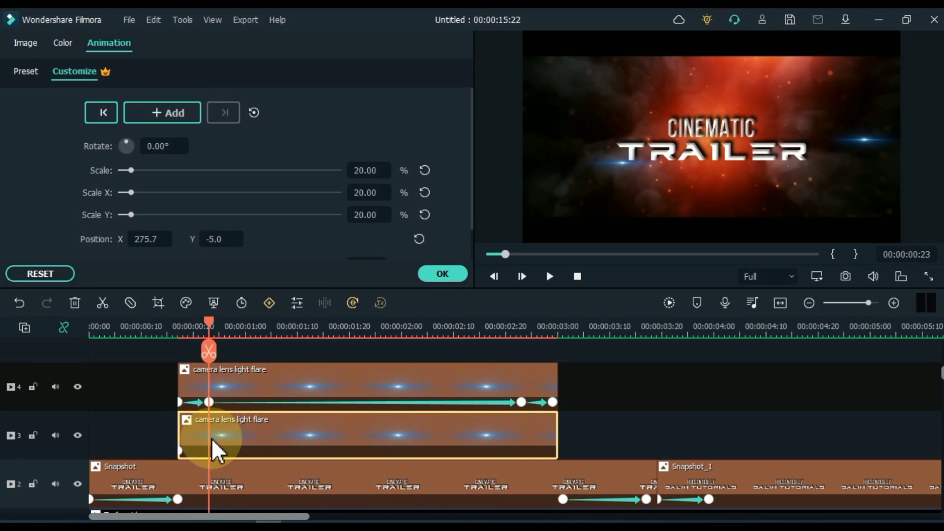
click(152, 241)
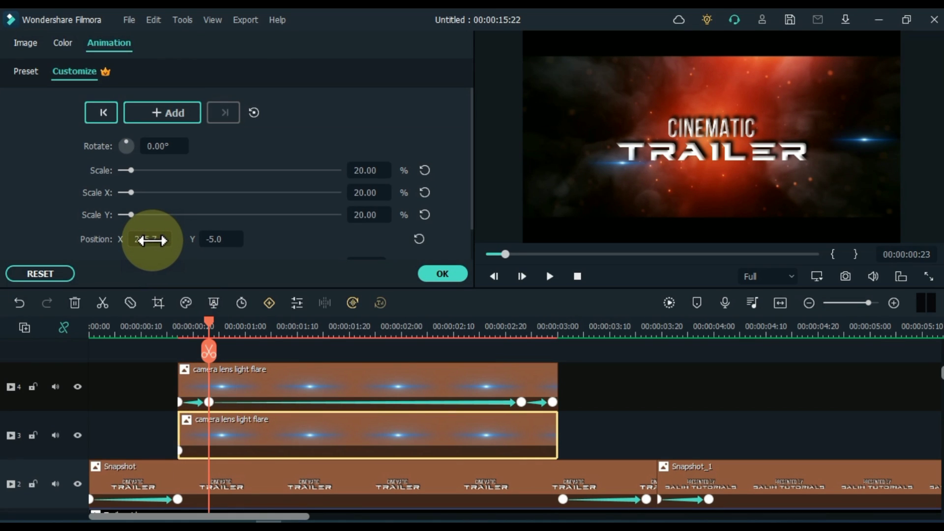
drag(162, 240, 138, 241)
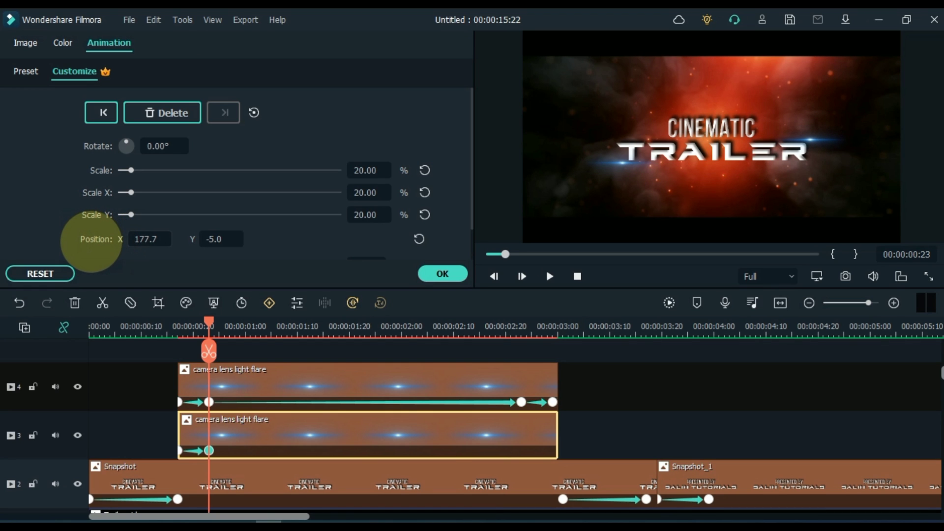
Step: Set the opacity to 0% at the track 3 flare's first keyframe and play back the fade-in
click(183, 451)
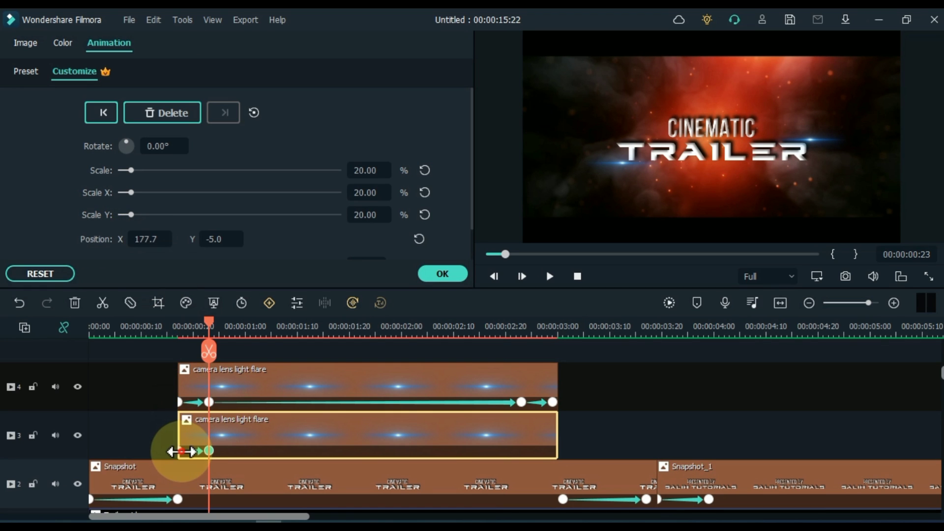
scroll(172, 244, down, 1)
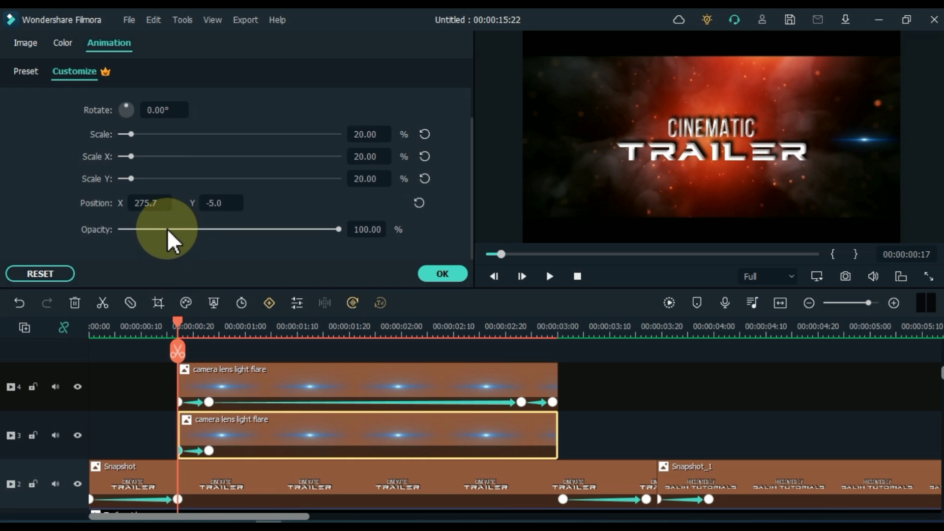
drag(163, 229, 74, 238)
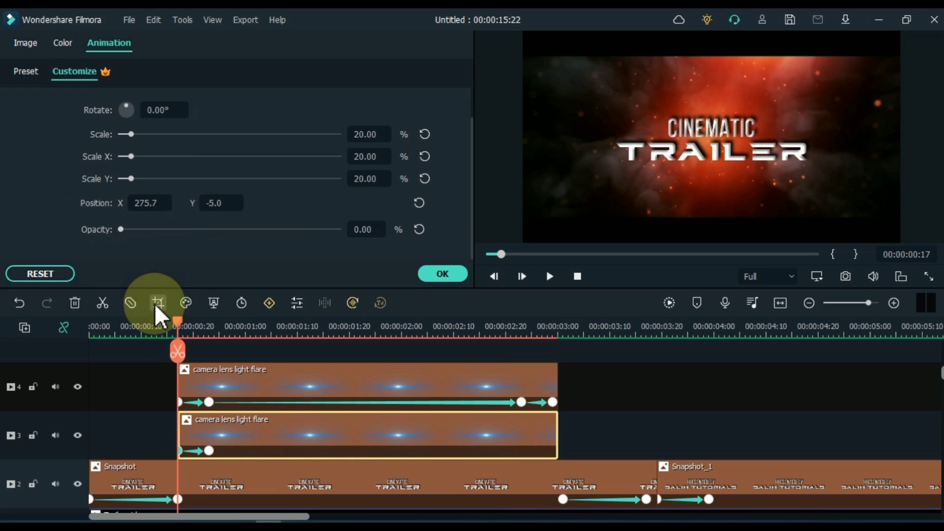
key(space)
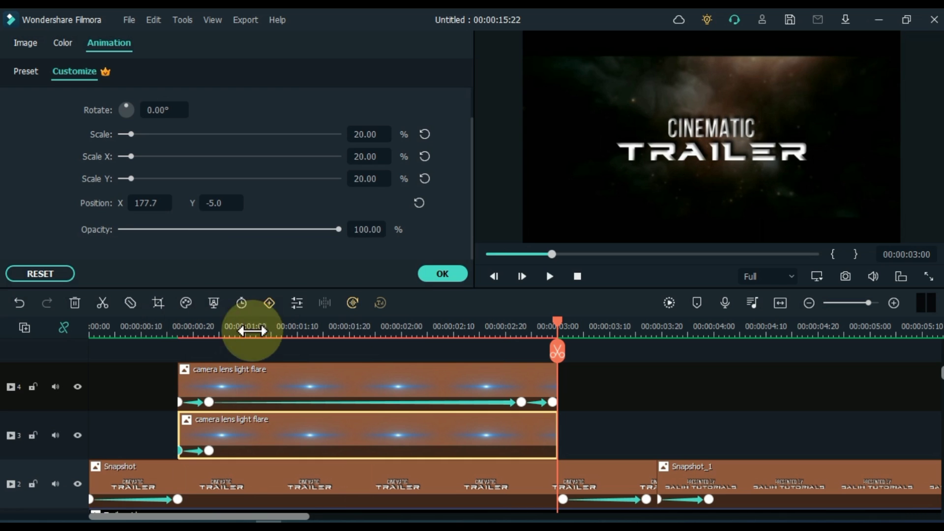
Step: Add a keyframe for the track 3 flare at 00:00:02:23 with position X -174.3
click(515, 326)
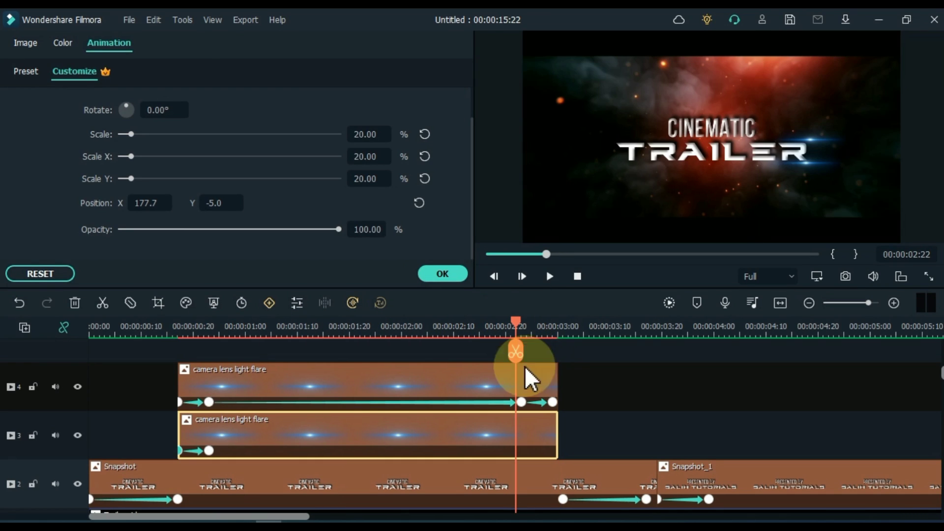
click(521, 402)
click(527, 429)
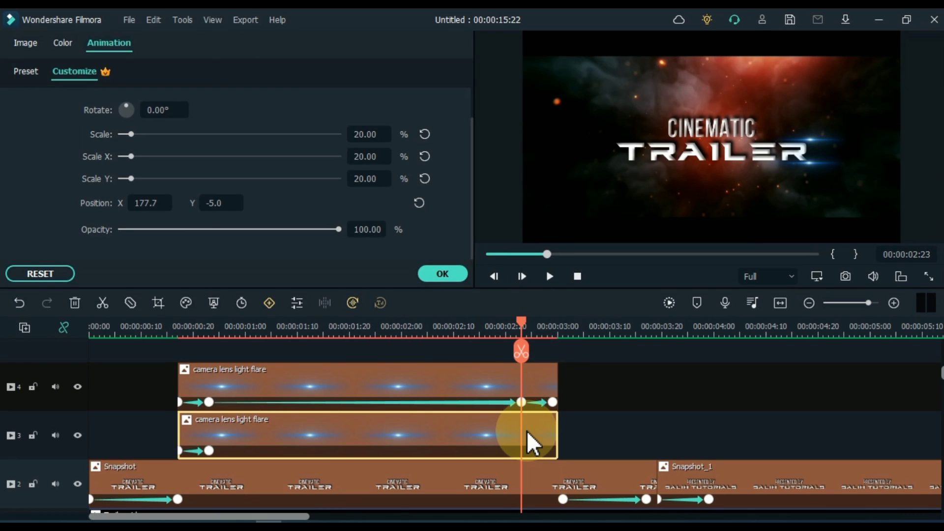
key(Right)
drag(159, 203, 145, 205)
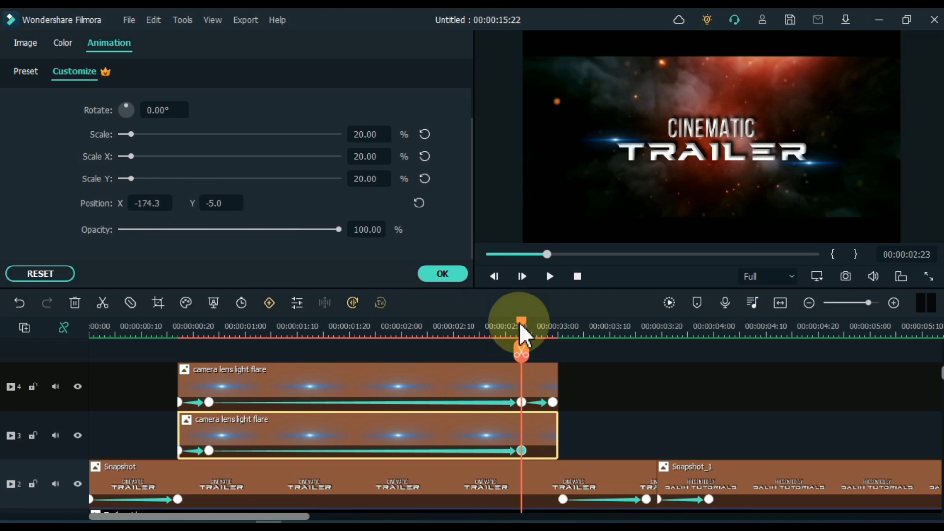
Step: Add a keyframe for the track 3 flare at 00:00:02:29 with position X -290.3 and opacity 0%
drag(521, 324, 553, 326)
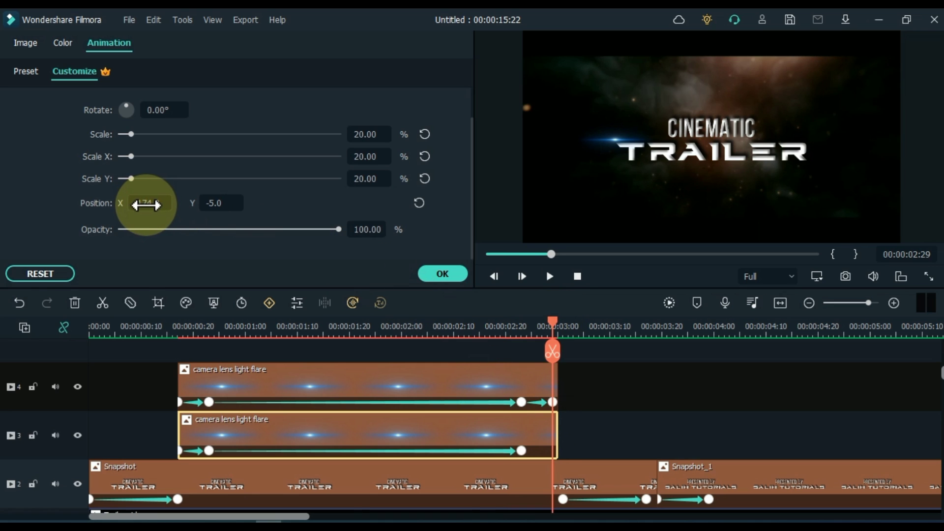
drag(143, 205, 110, 207)
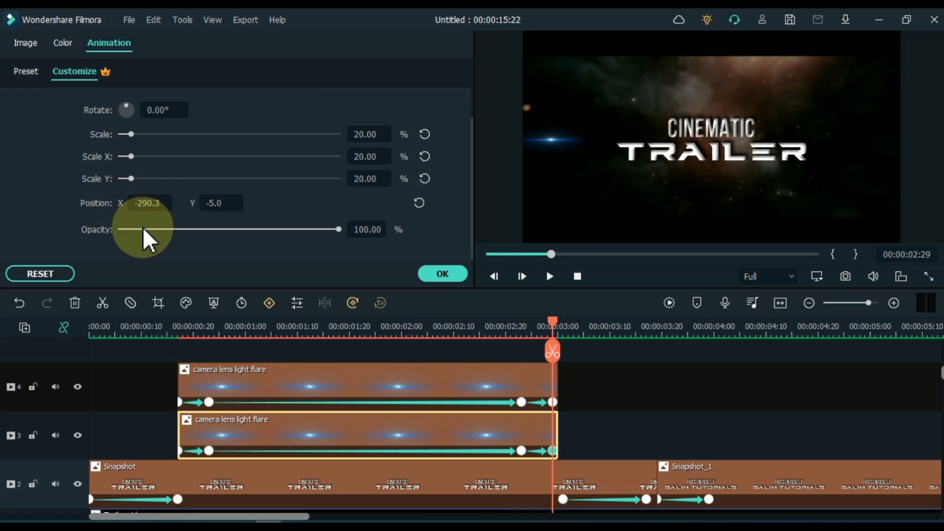
drag(143, 230, 116, 237)
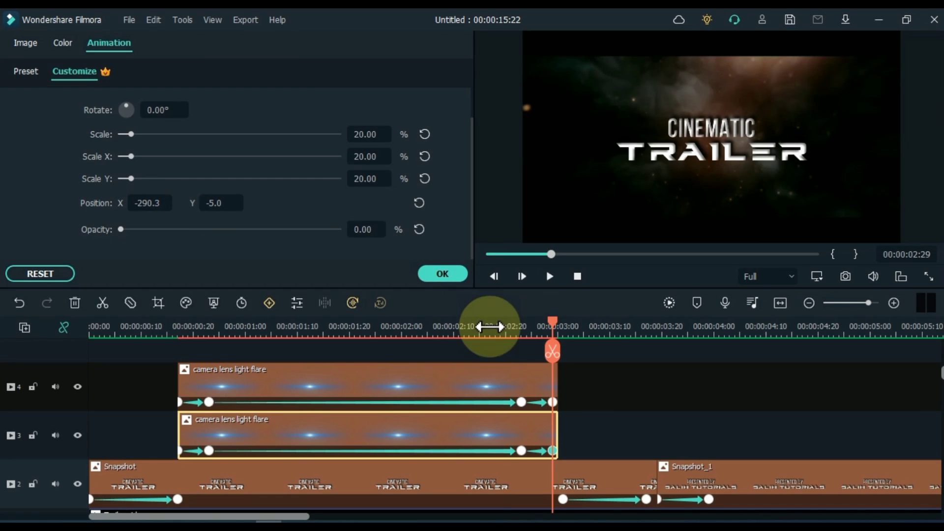
Step: Play back the title section to check both lens flares moving across the text
click(511, 326)
key(space)
key(space)
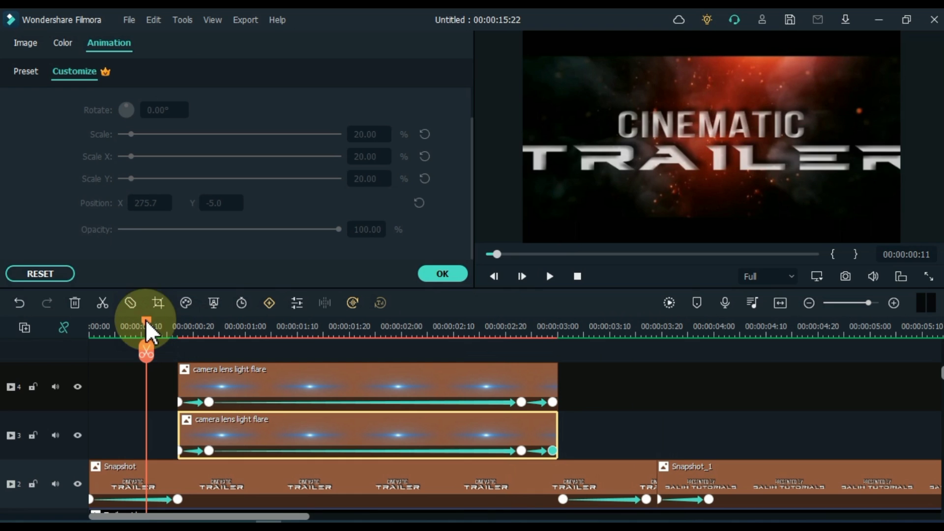
key(space)
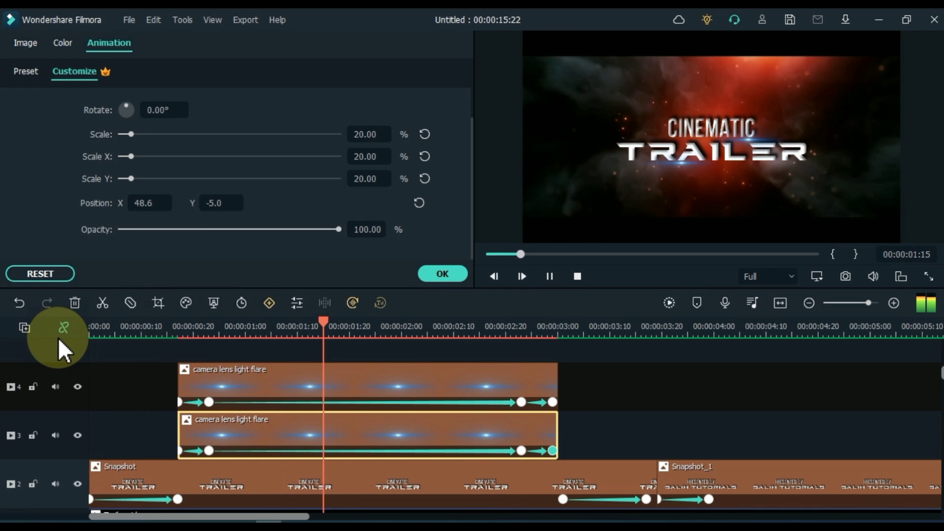
Step: Stop the playback, close the animation settings, and copy both lens flare clips on tracks 3 and 4
key(space)
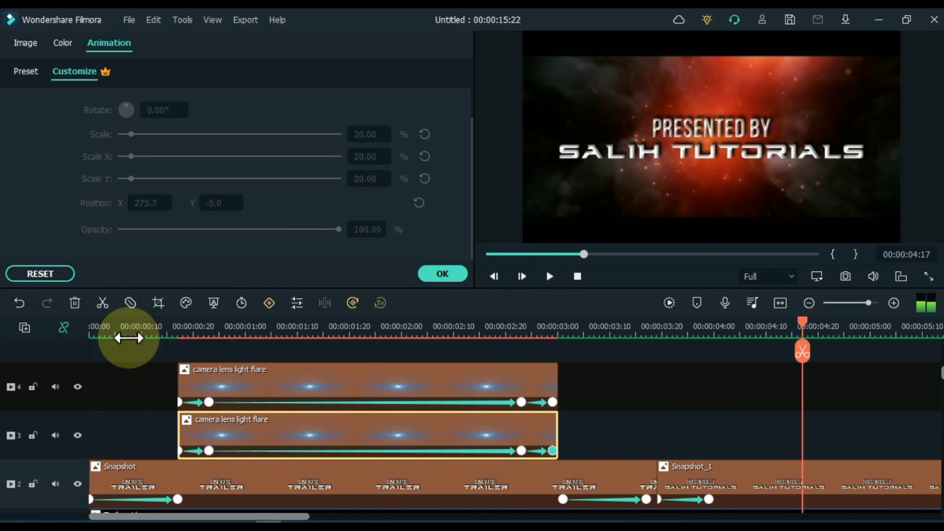
drag(668, 328, 611, 322)
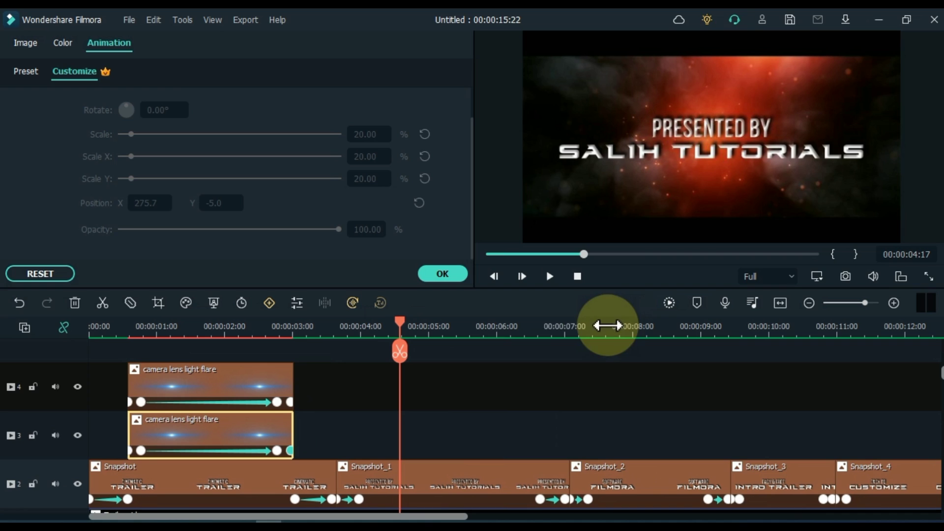
click(447, 276)
drag(309, 374, 234, 466)
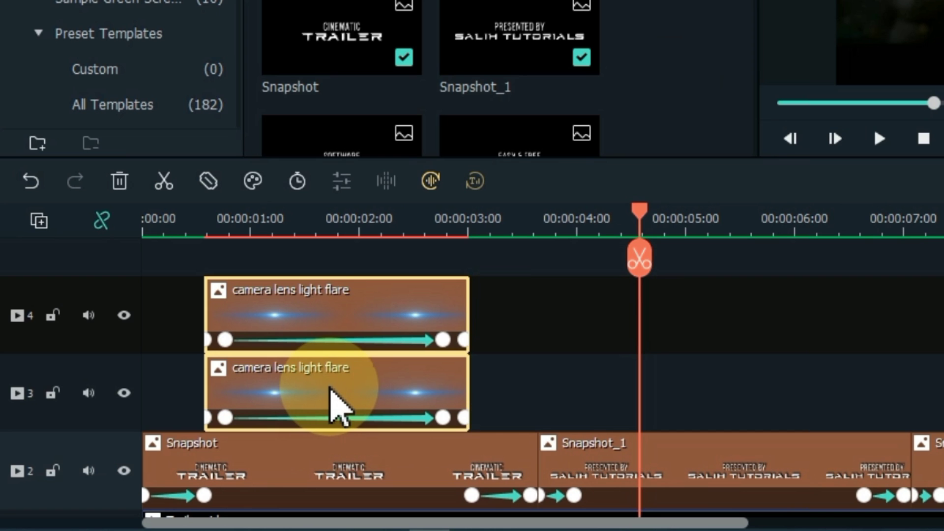
right_click(331, 389)
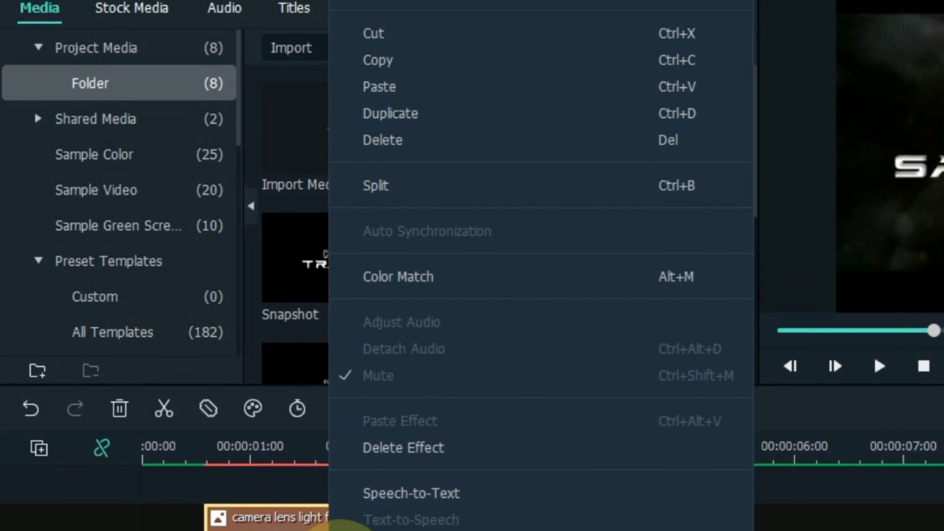
click(397, 122)
Step: Paste the two copied lens flare clips onto tracks 3 and 4, starting at Snapshot_1's second keyframe
click(543, 217)
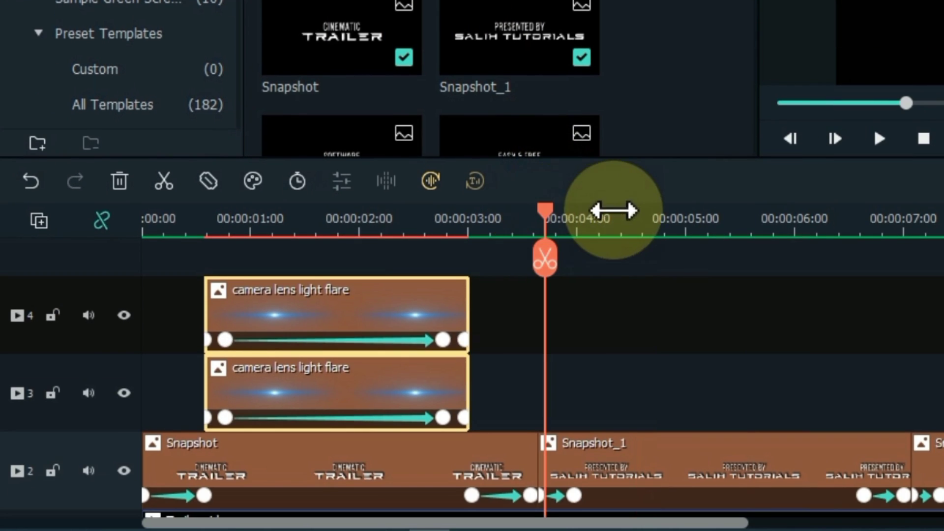
scroll(649, 209, up, 2)
click(604, 217)
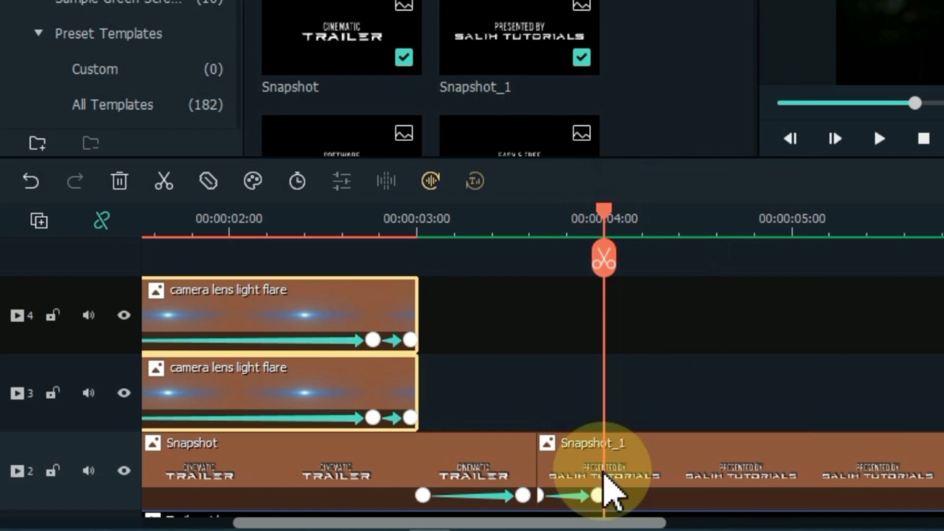
click(598, 496)
click(625, 412)
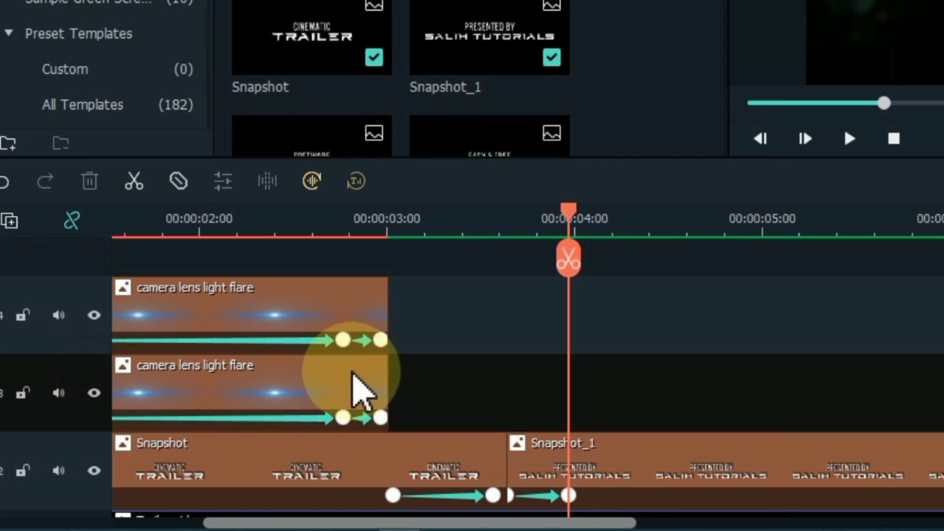
click(641, 377)
right_click(461, 379)
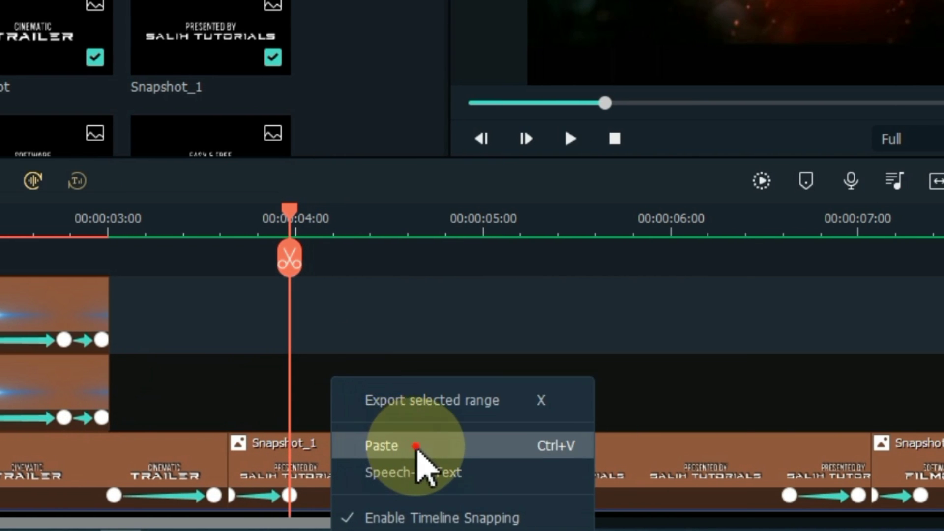
click(540, 445)
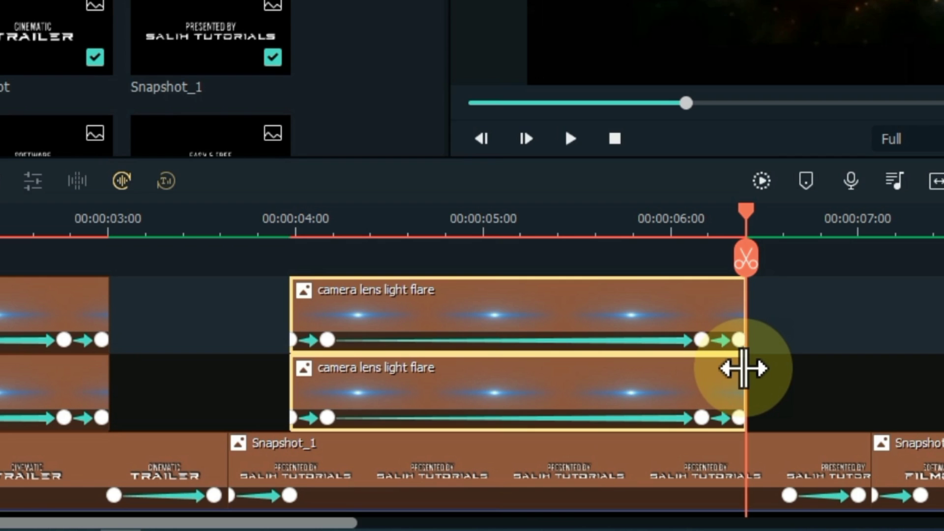
Step: Extend both pasted flare clips to the start of Snapshot_1's fade-out and move their last keyframes to the new clip ends
drag(744, 368, 786, 340)
click(740, 340)
drag(740, 417, 786, 418)
Step: Move the third keyframe of both pasted flare clips to 00:00:06:10
click(703, 340)
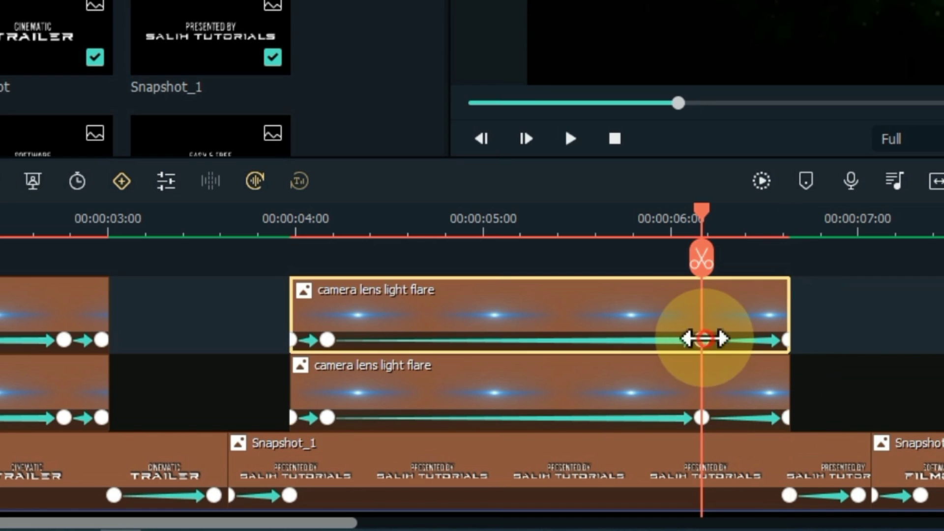
drag(704, 339, 732, 339)
click(701, 417)
drag(701, 417, 733, 421)
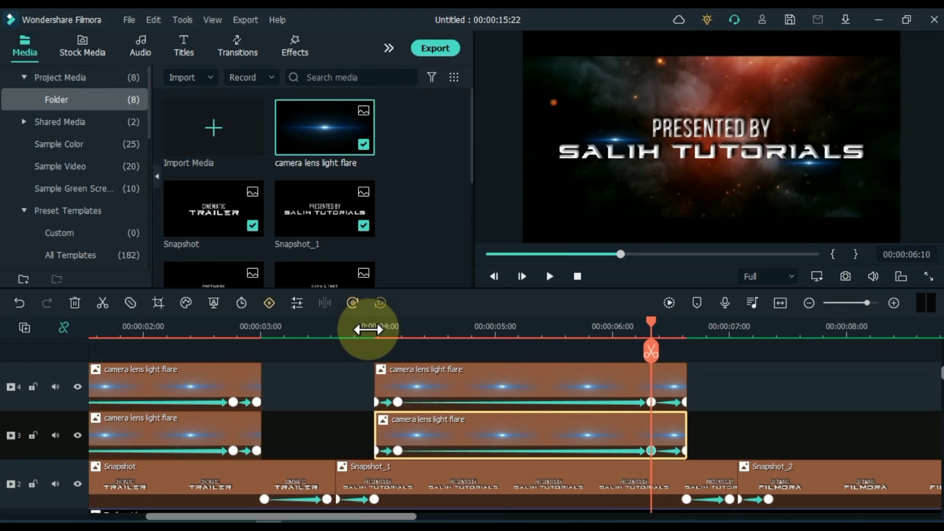
Step: Play back the flares over the PRESENTED BY title, and play the whole trailer from the beginning
click(262, 226)
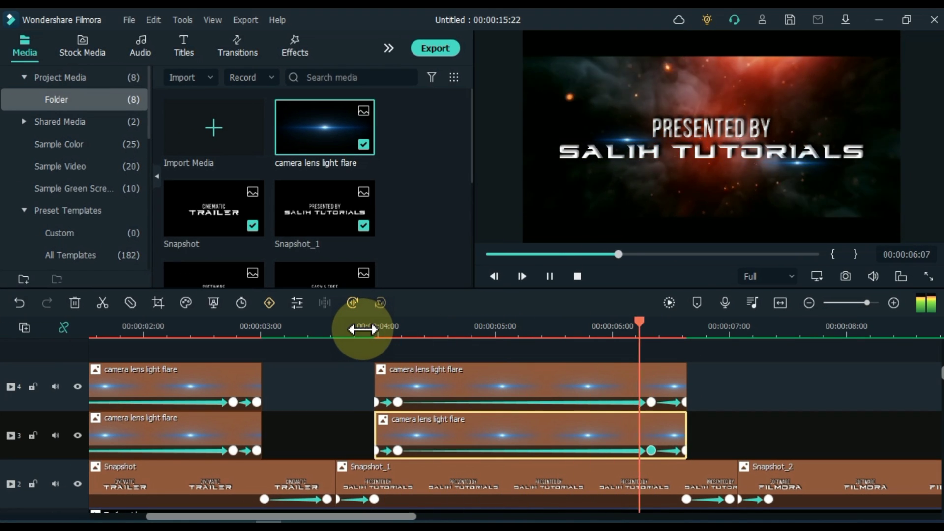
key(space)
scroll(416, 348, down, 3)
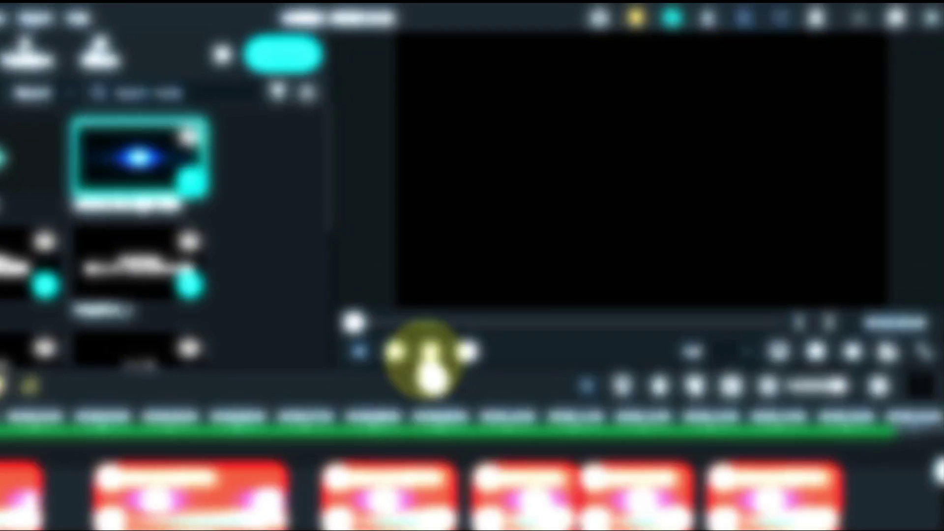
click(550, 276)
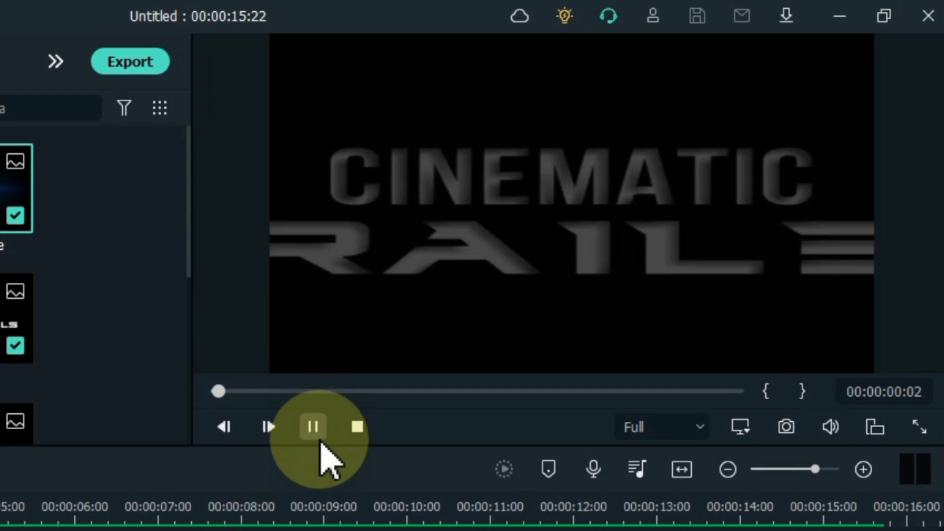